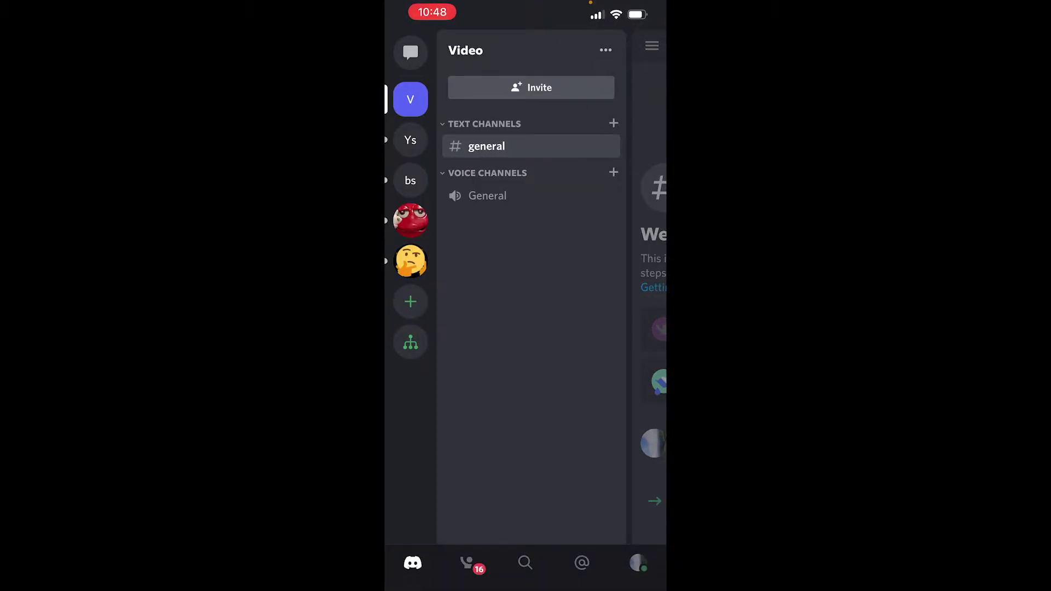
# Swipe up to leave Discord and reach the phone's home screen
pyautogui.moveTo(526, 585); pyautogui.dragTo(525, 369)
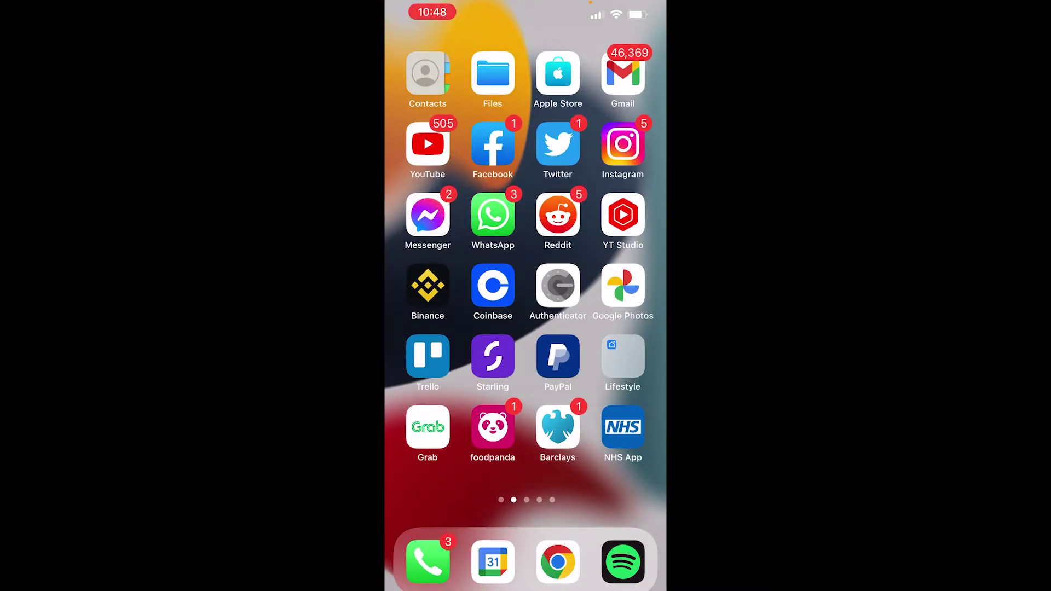
# Search Google for 'discord' in a Chrome incognito tab
pyautogui.click(558, 562)
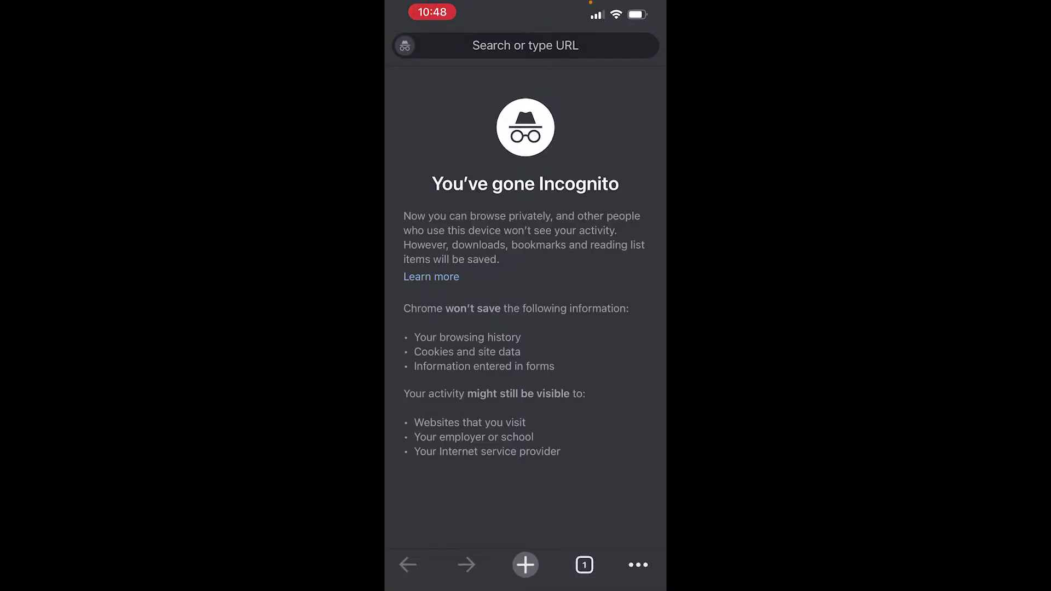
pyautogui.click(526, 45)
pyautogui.write('d')
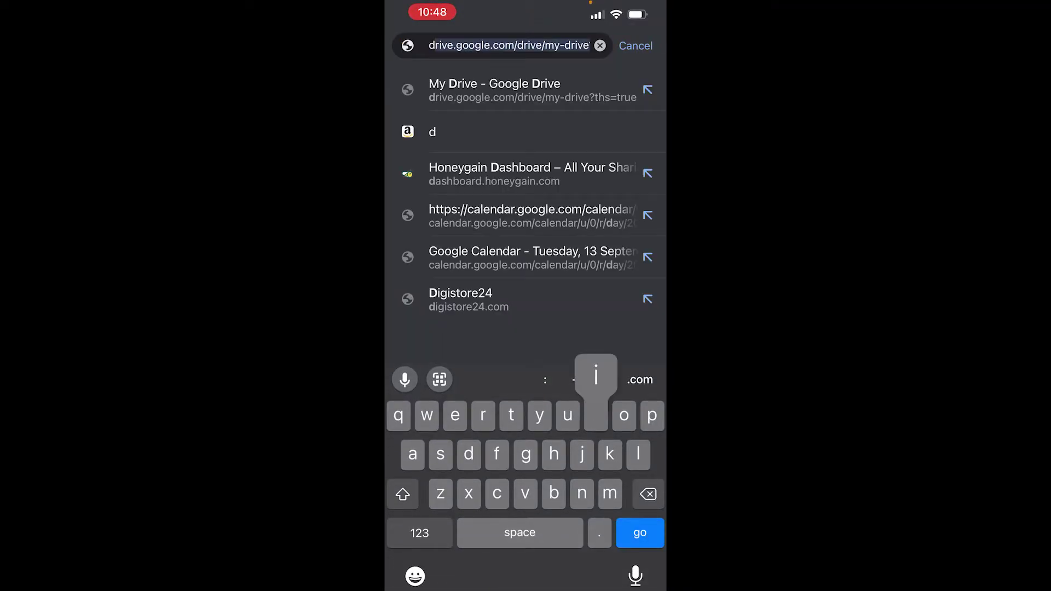
pyautogui.write('iscord')
pyautogui.press('BackSpace')
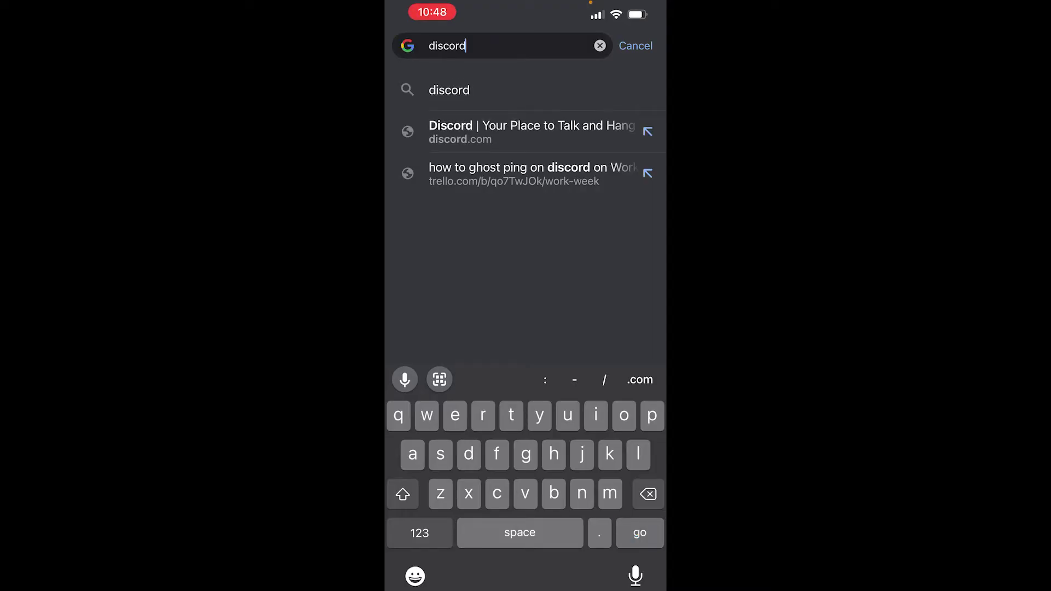
pyautogui.press('Return')
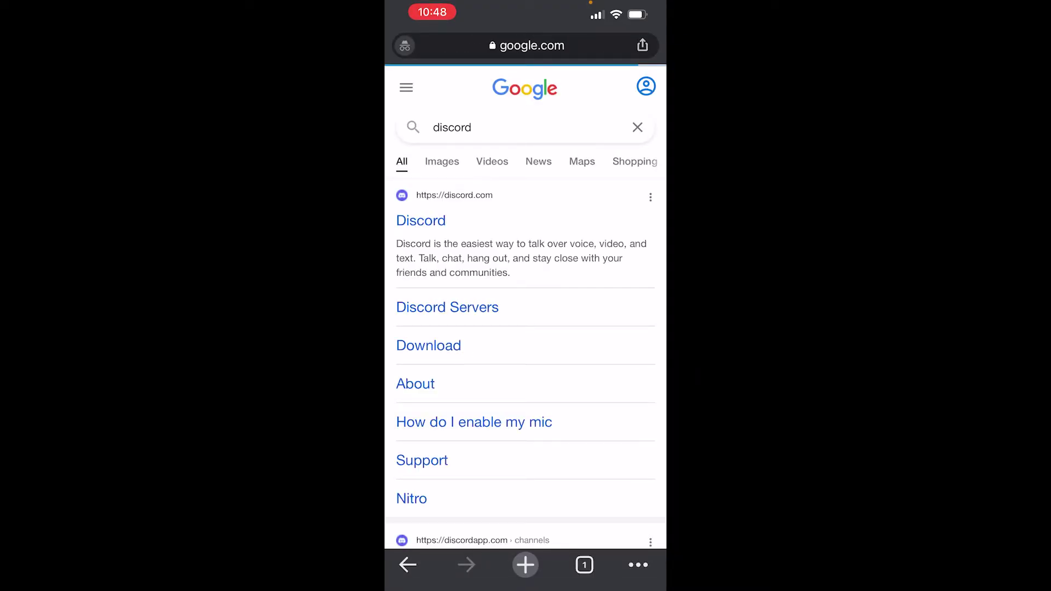
# Open the discord.com result, open and close its menu, then return to the results
pyautogui.click(420, 221)
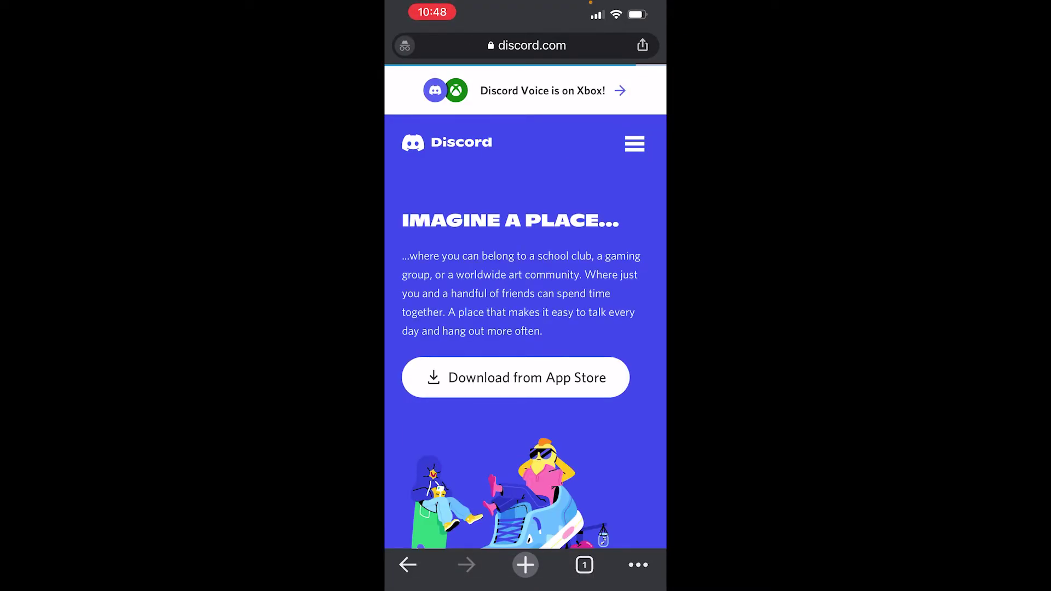
pyautogui.click(635, 144)
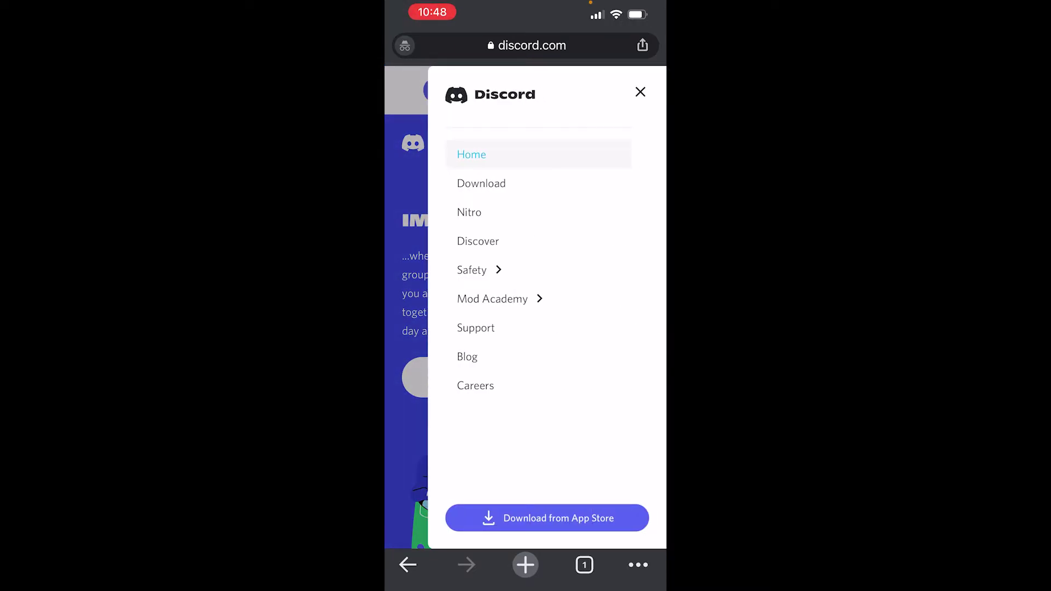
pyautogui.click(640, 92)
pyautogui.click(408, 564)
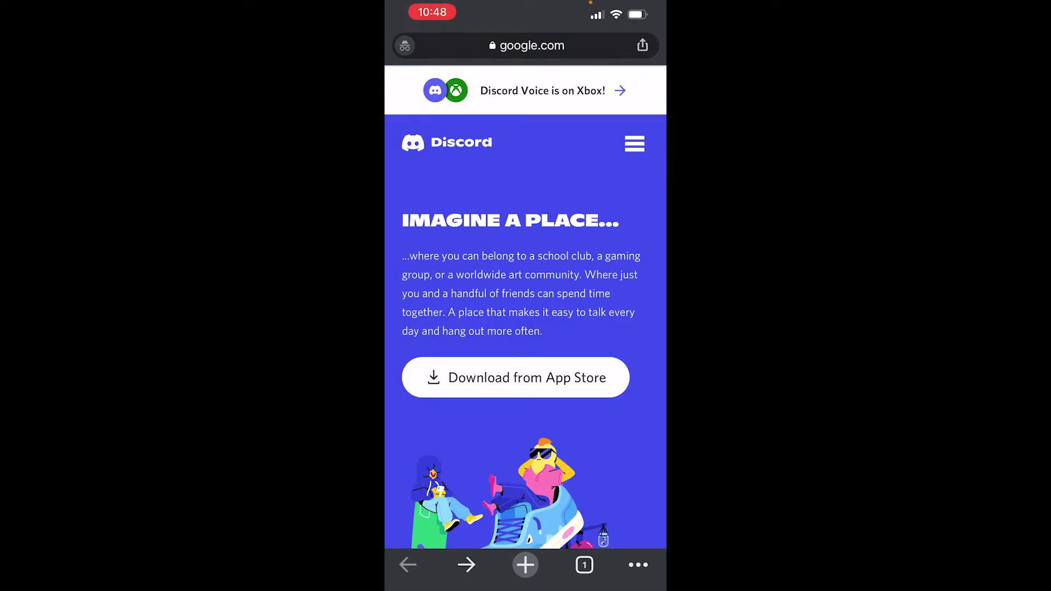
pyautogui.scroll(-5, 526, 320)
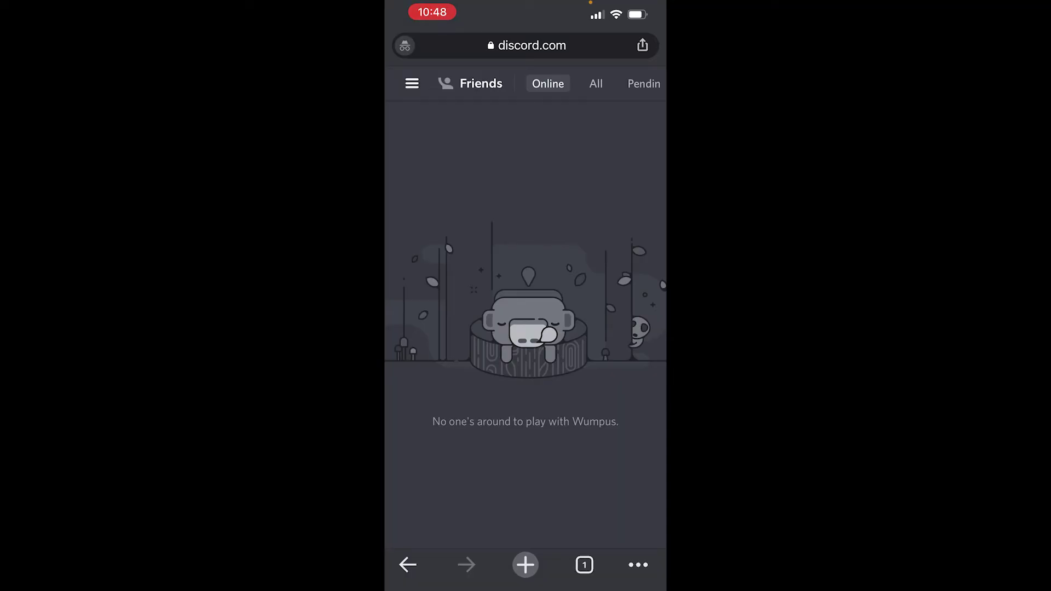
# Open User Settings from the gear icon beside the username in the server list
pyautogui.click(411, 83)
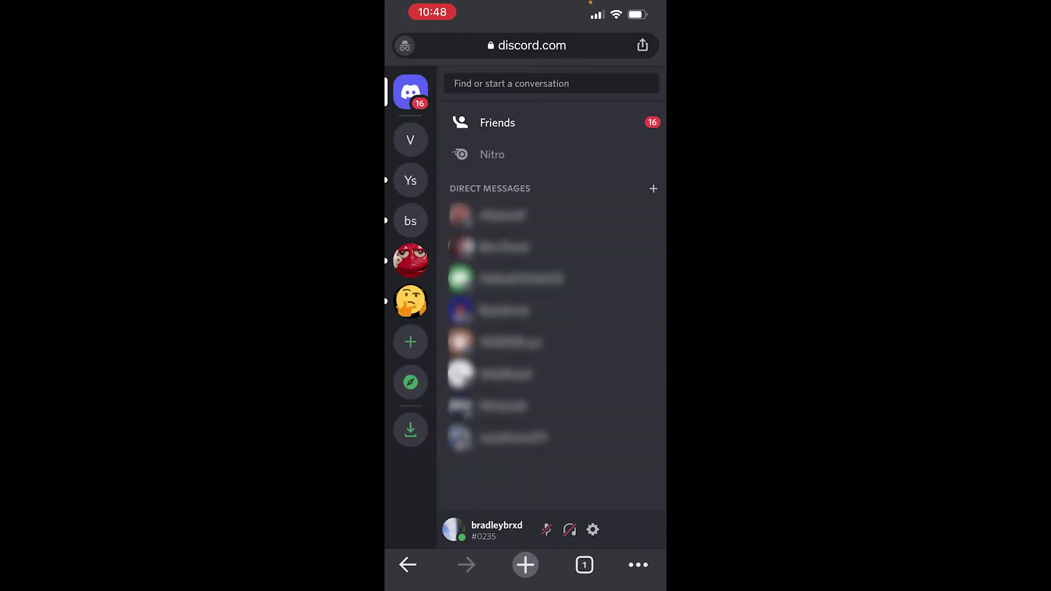
pyautogui.click(592, 530)
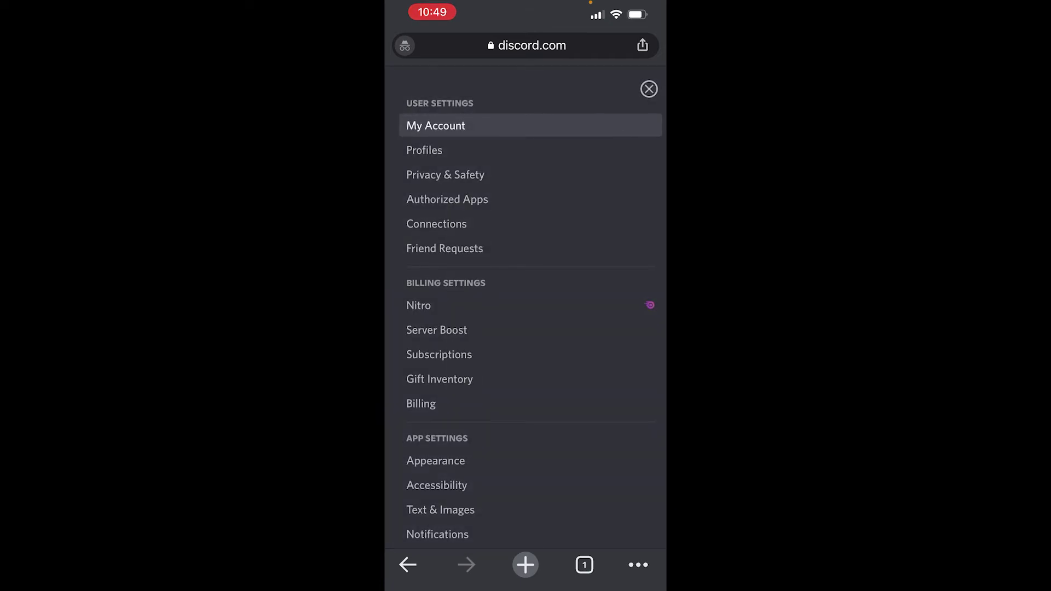
# Delete the saved payment card from the Billing settings page
pyautogui.click(420, 404)
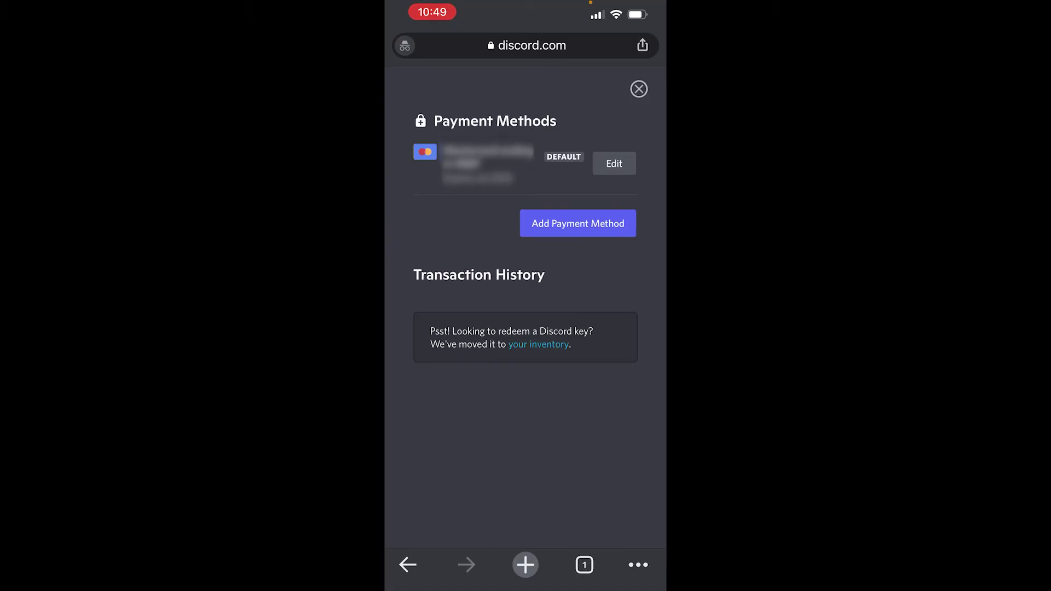
pyautogui.click(614, 163)
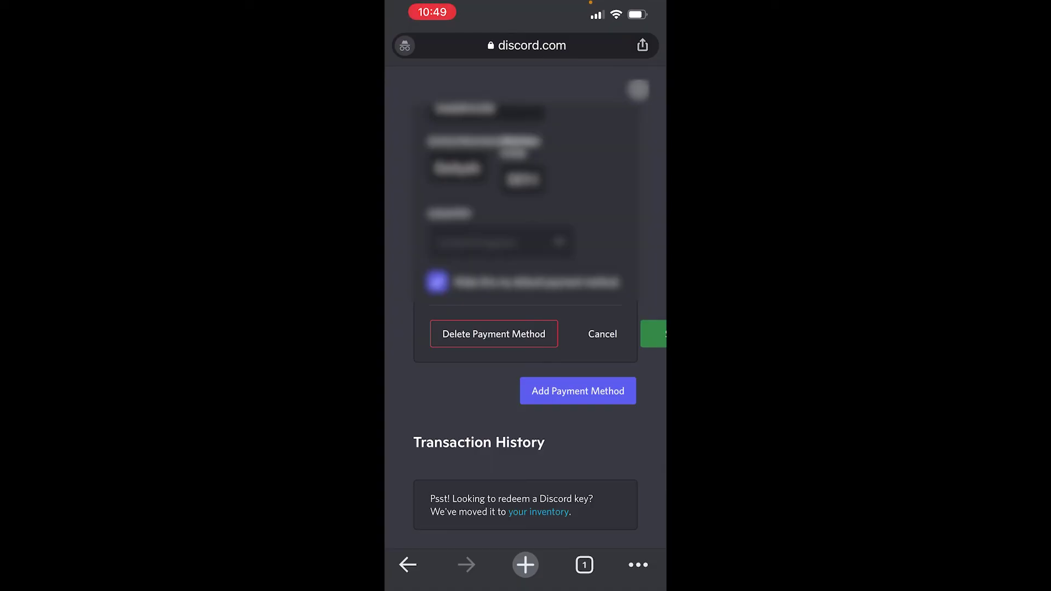
pyautogui.click(493, 334)
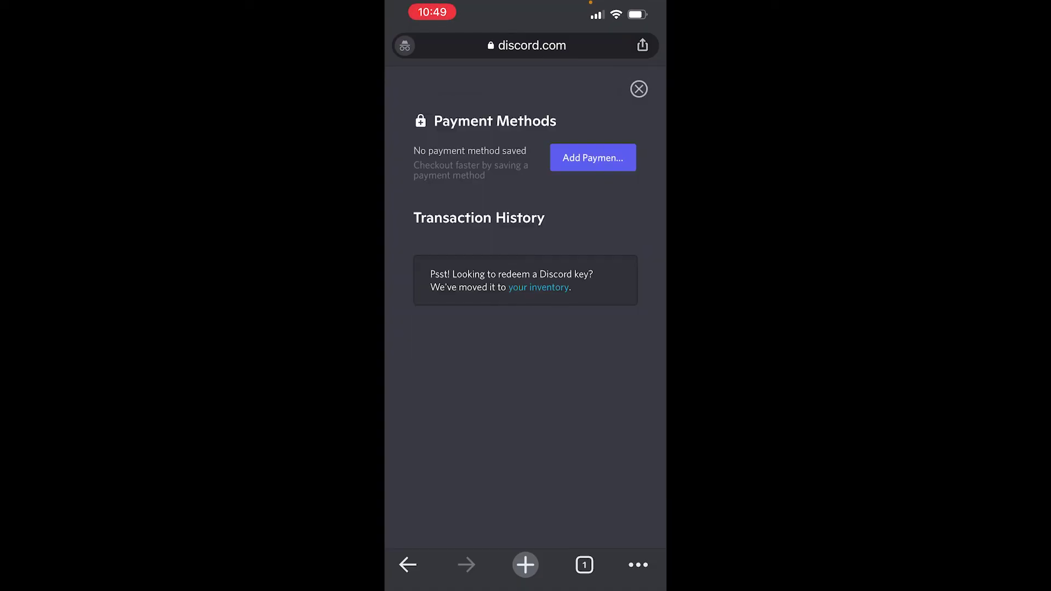